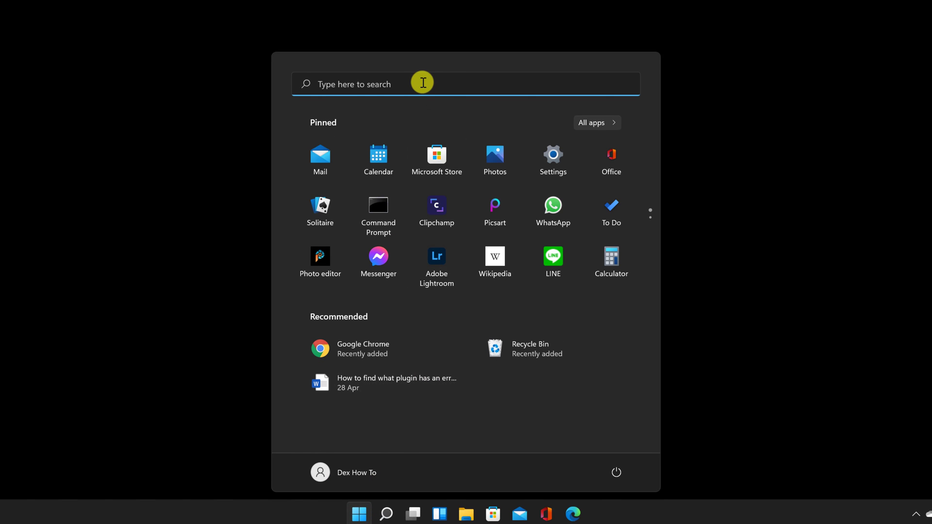
Search the Start menu for 'windows security' and launch the Windows Security app
click(423, 82)
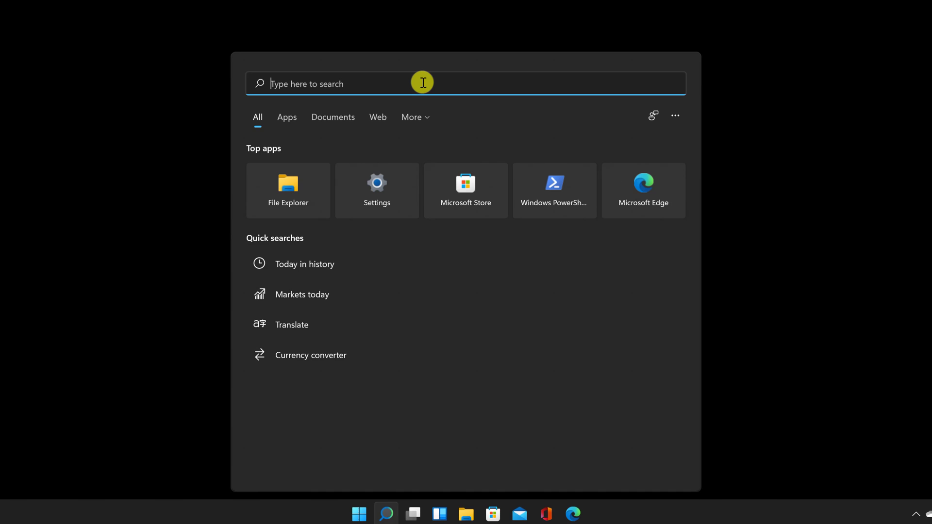
text(windows)
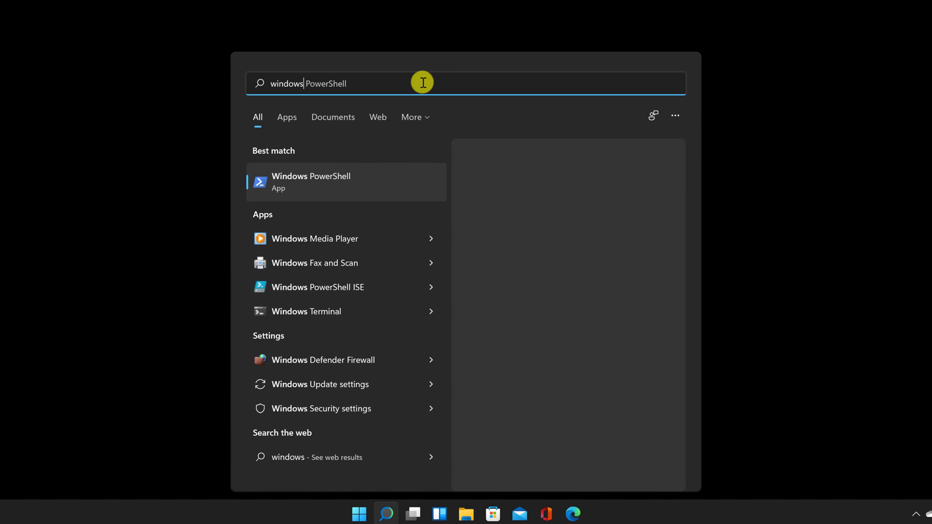
text( security)
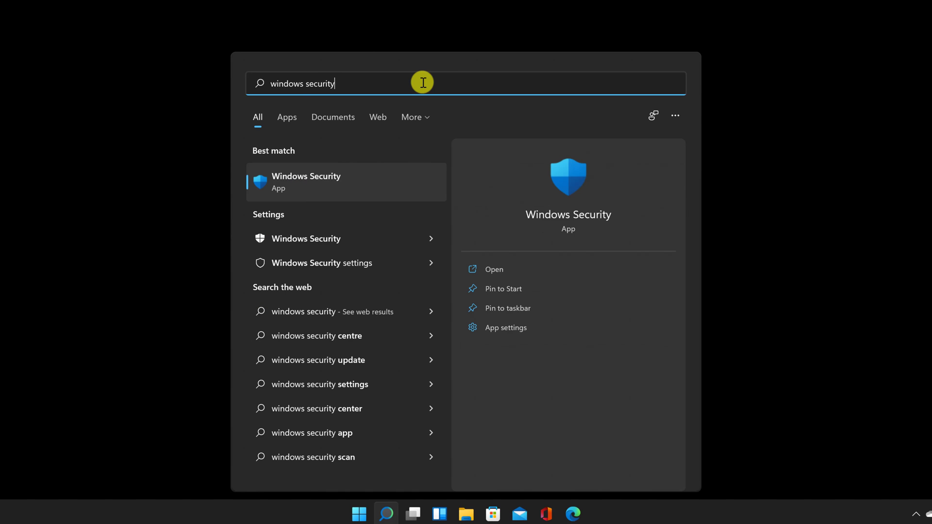
click(496, 273)
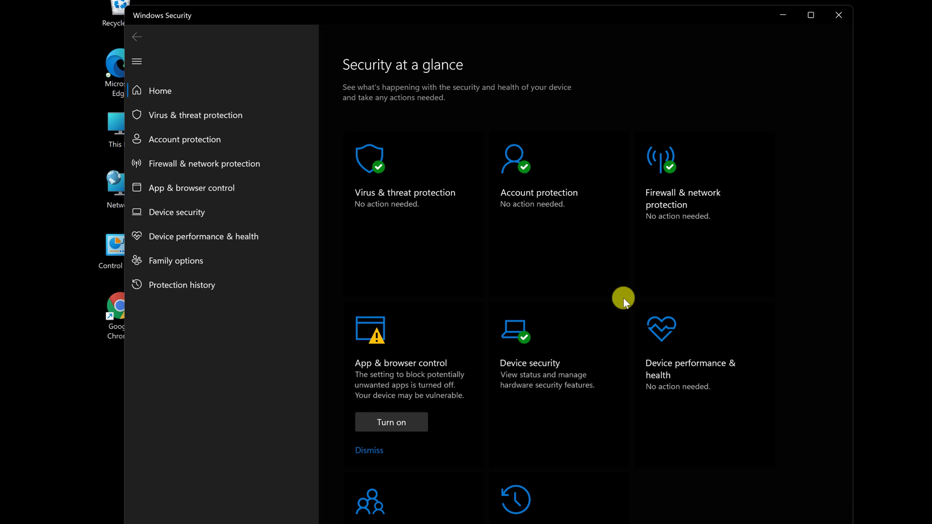
Turn off Real-time protection, Cloud-delivered protection and Automatic sample submission in Virus & threat protection settings
click(366, 176)
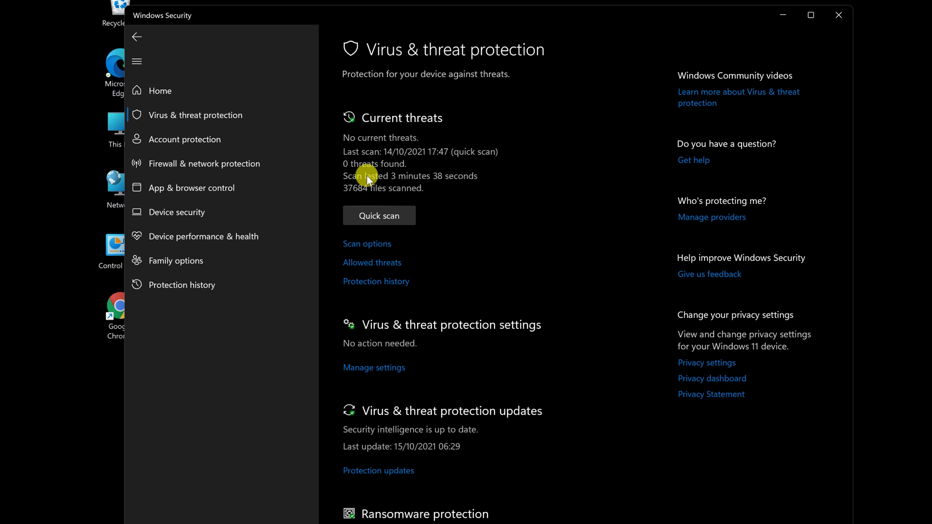
click(384, 370)
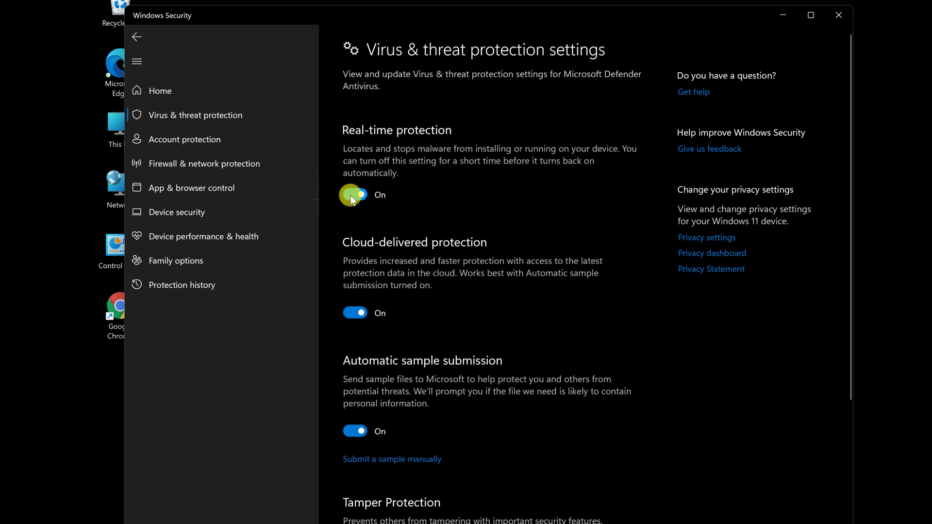
click(352, 195)
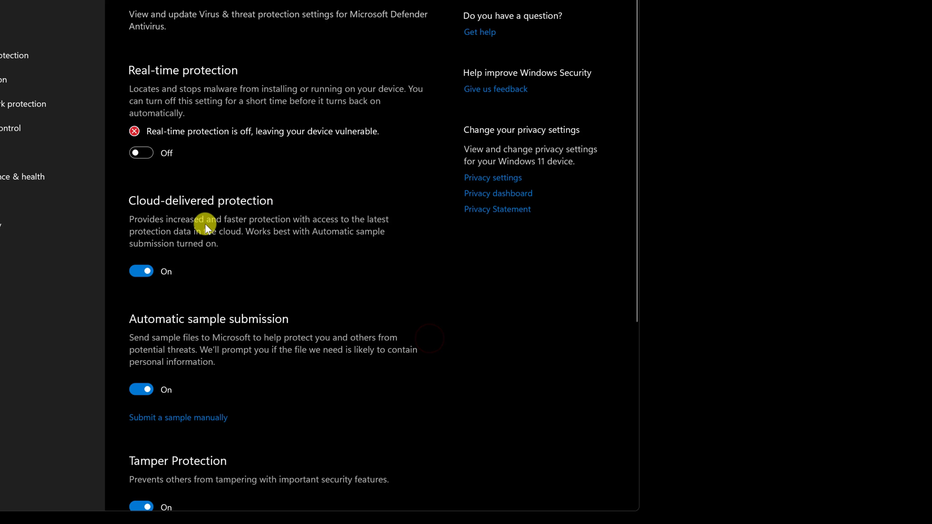
click(135, 275)
scroll(208, 371, down, 3)
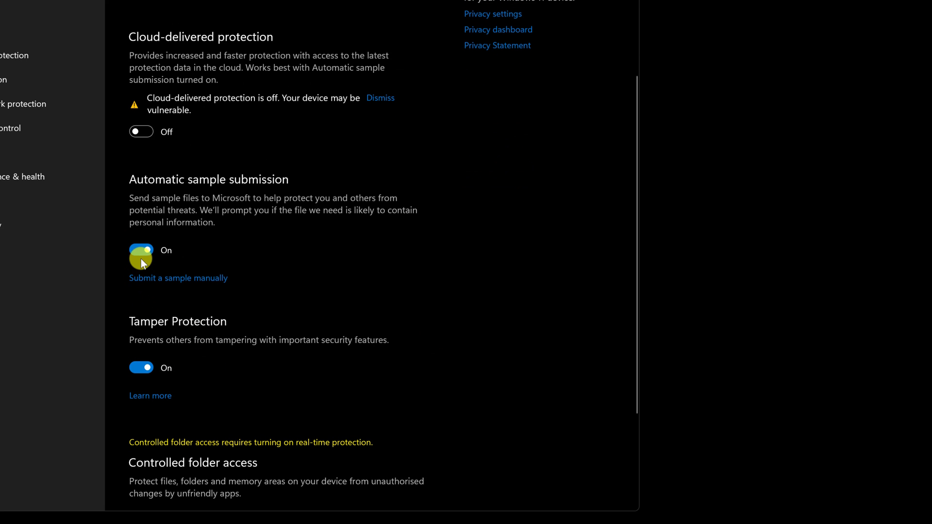
click(141, 256)
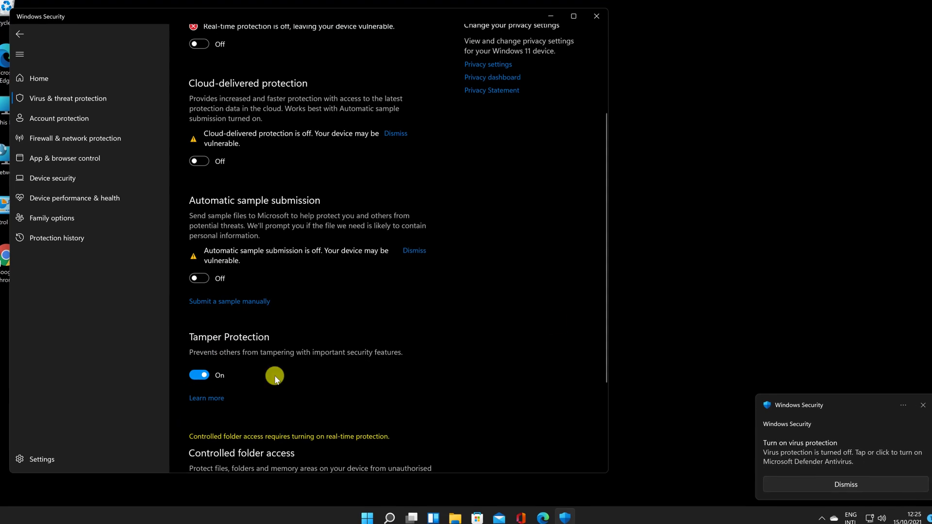
Dismiss the 'turn on virus protection' notification and return to the Windows Security settings
click(855, 486)
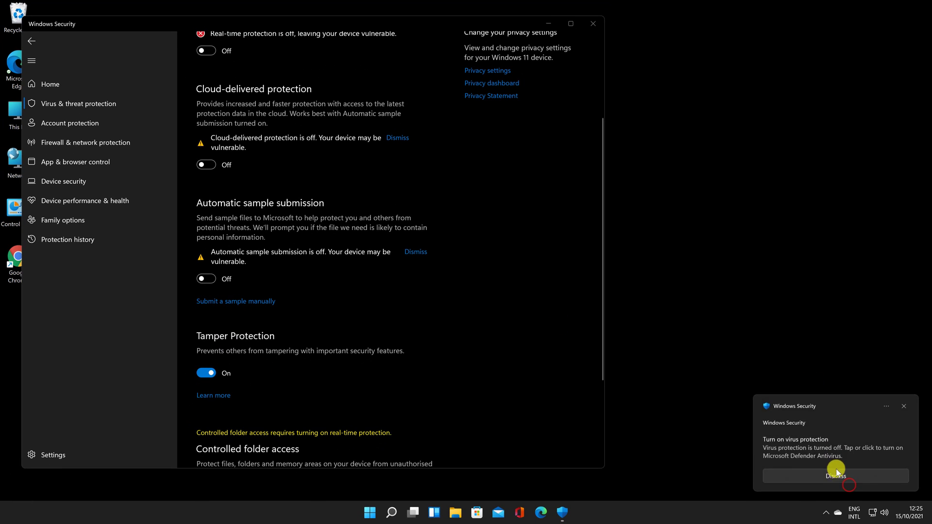
click(437, 367)
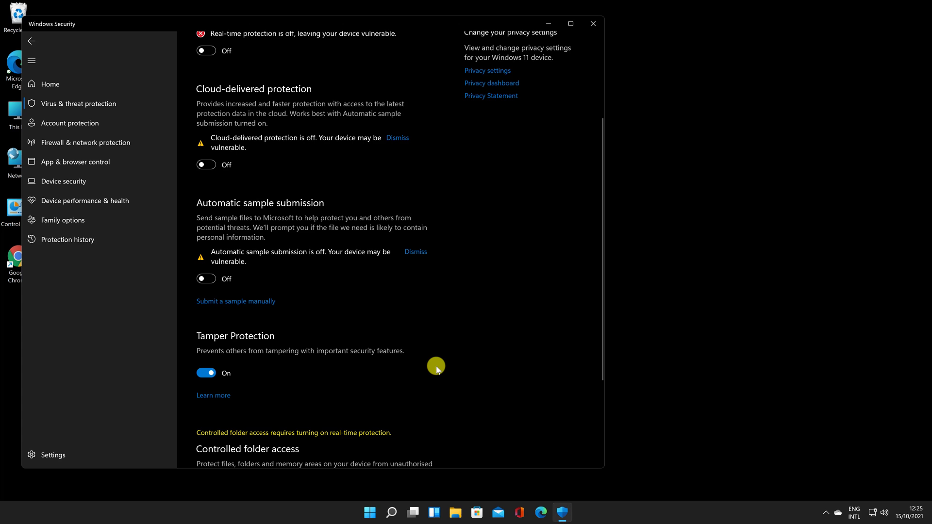
scroll(436, 366, down, 3)
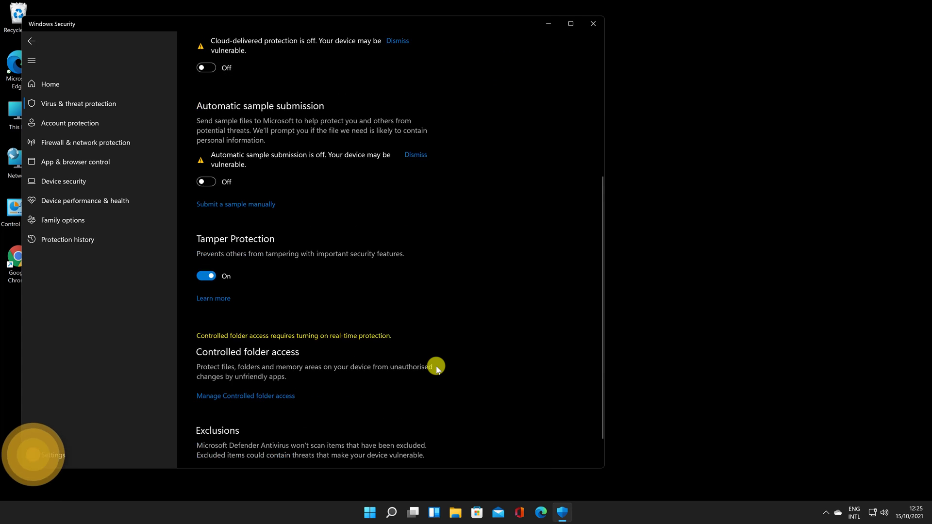
scroll(435, 367, up, 6)
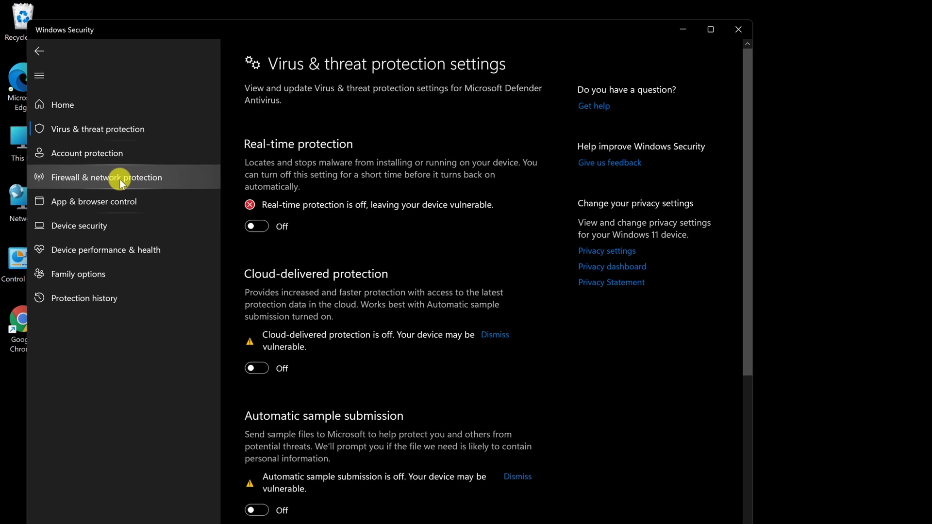
Turn off Microsoft Defender Firewall for the Domain network, approving the permission prompt
click(120, 180)
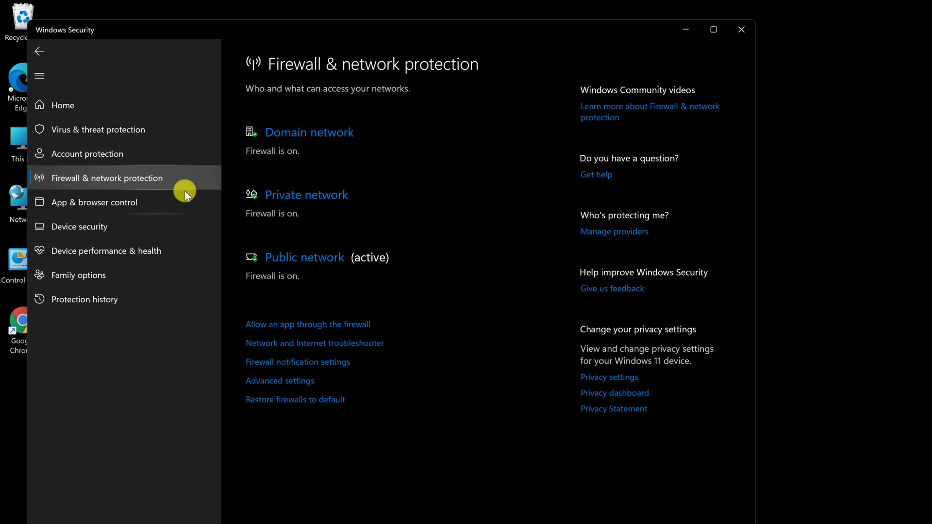
click(307, 134)
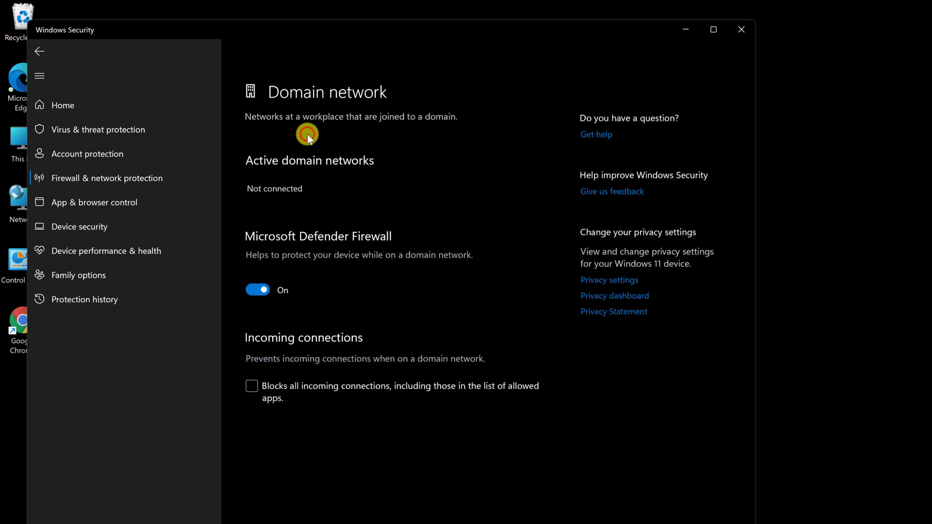
click(258, 264)
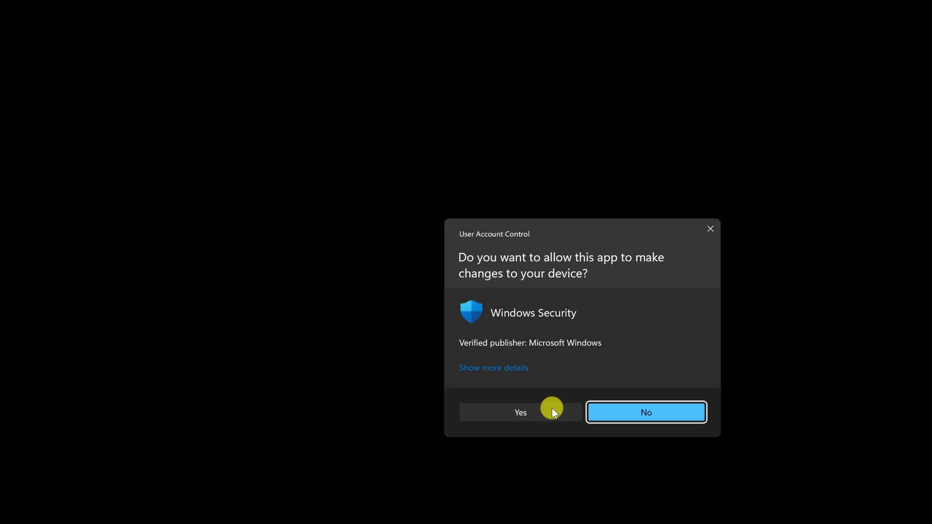
click(552, 409)
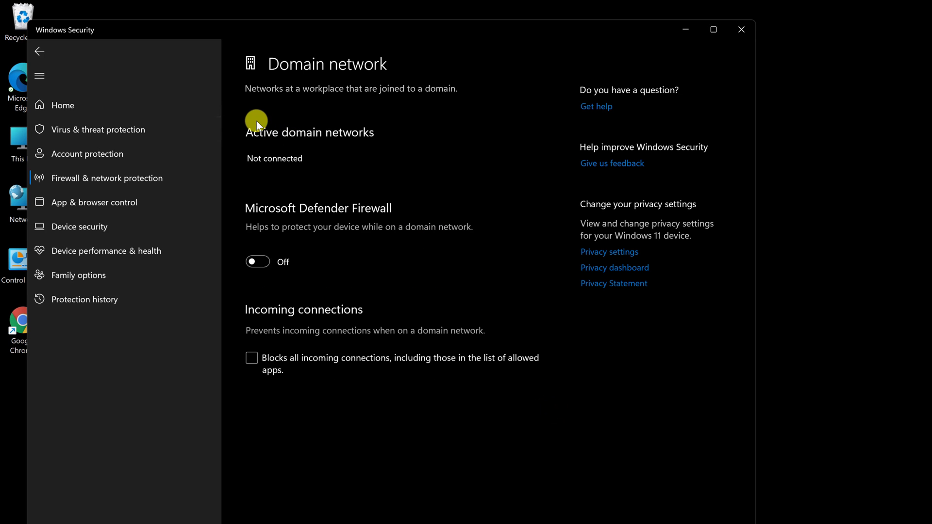
click(32, 55)
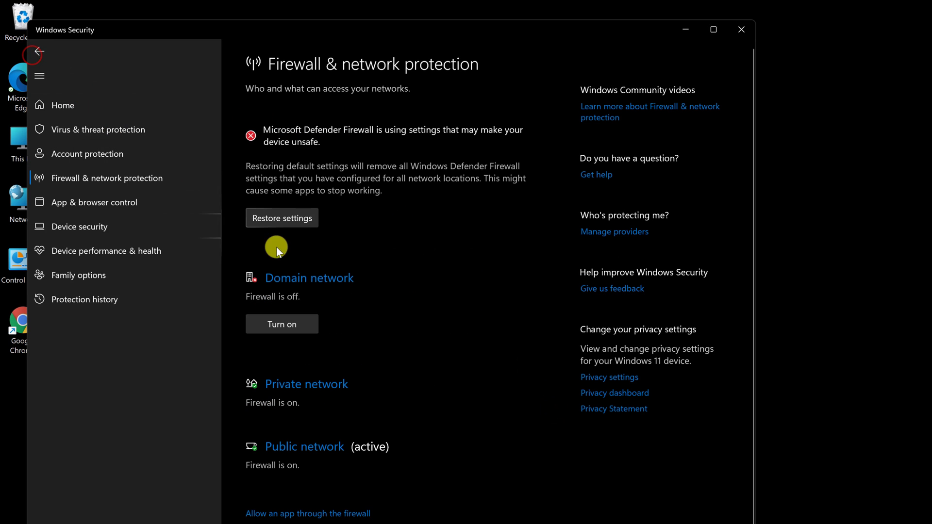
Turn off the firewall for the Private network and approve the permission prompt
click(303, 388)
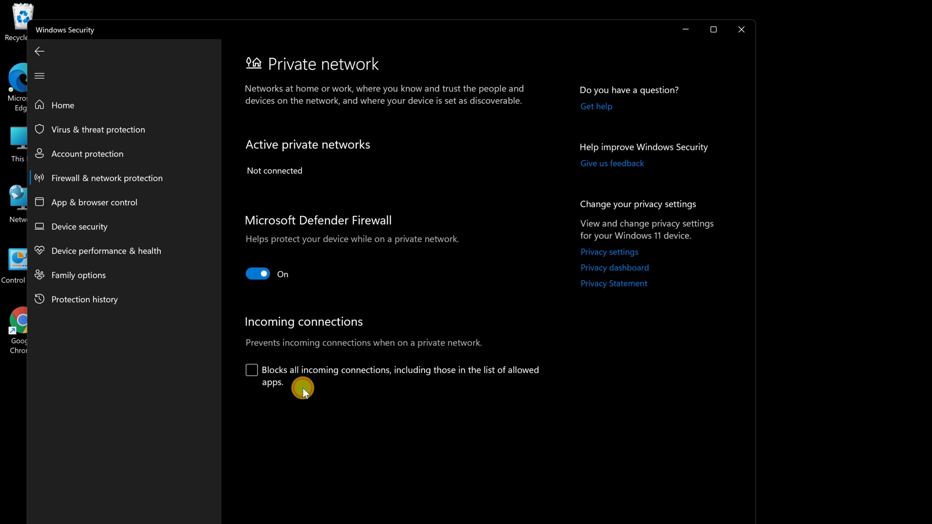
click(258, 274)
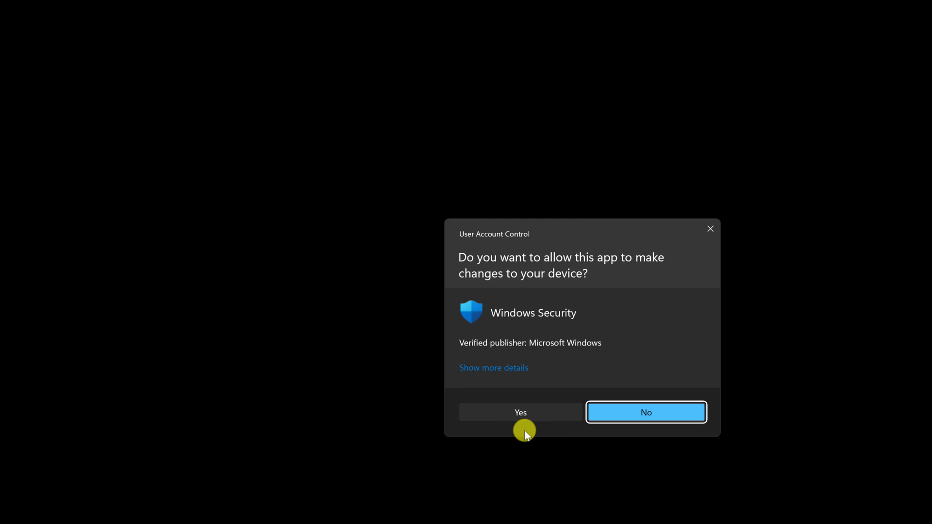
click(530, 416)
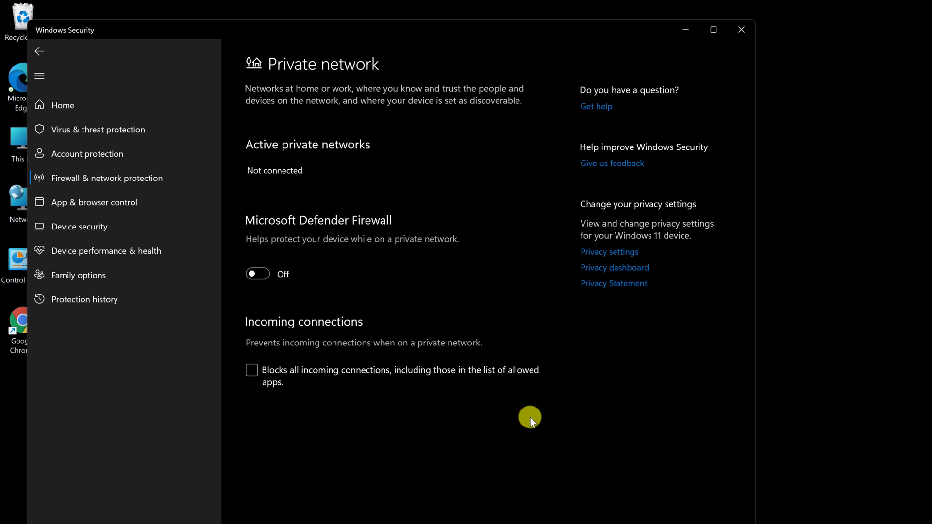
click(39, 51)
scroll(277, 238, down, 3)
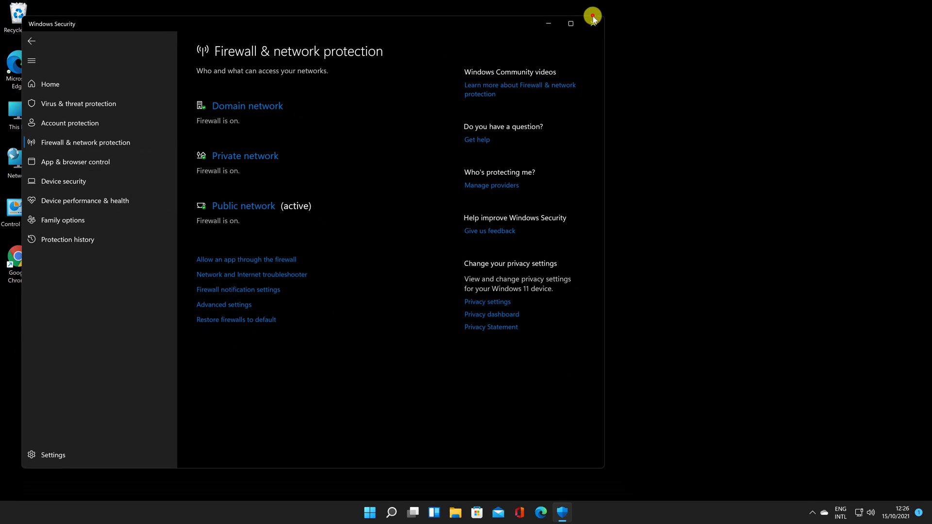
Close the Windows Security window
click(593, 18)
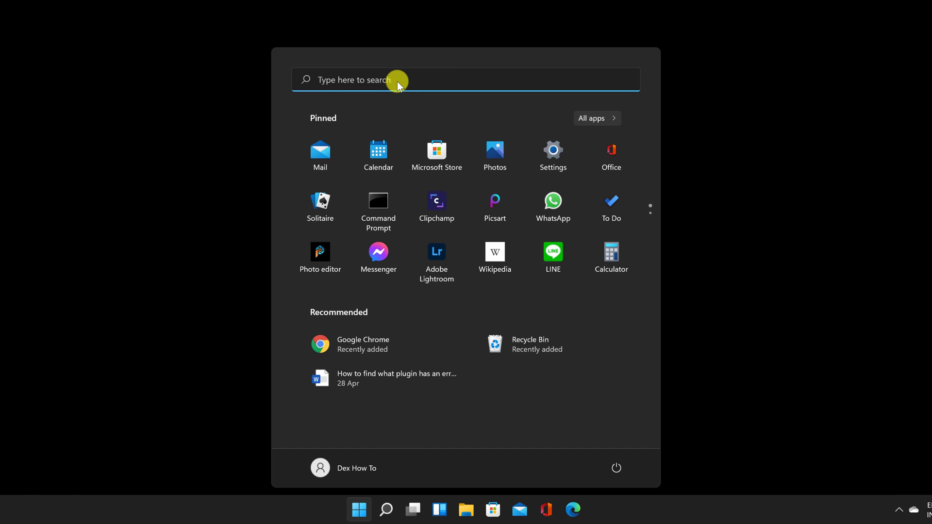
Reopen Windows Security via a 'windows de' search and switch Tamper Protection off, approving the prompt
text(windows de)
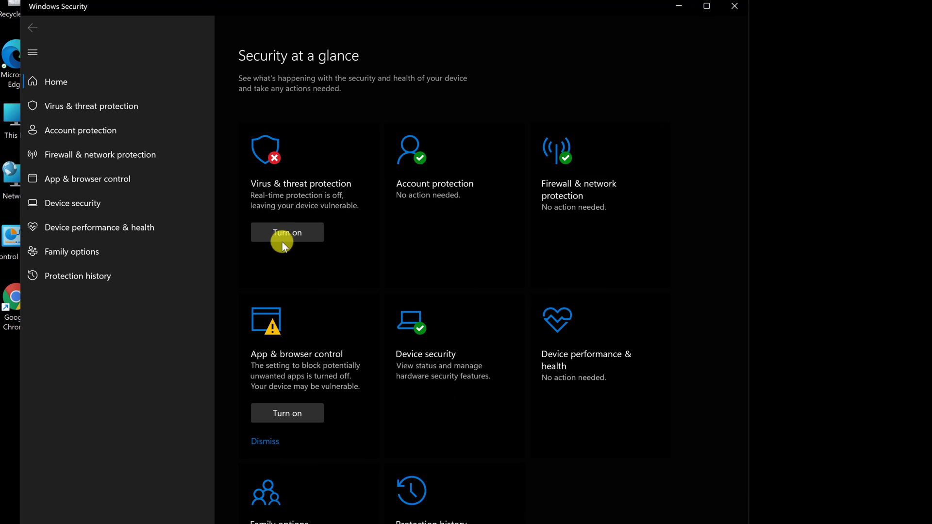
click(269, 185)
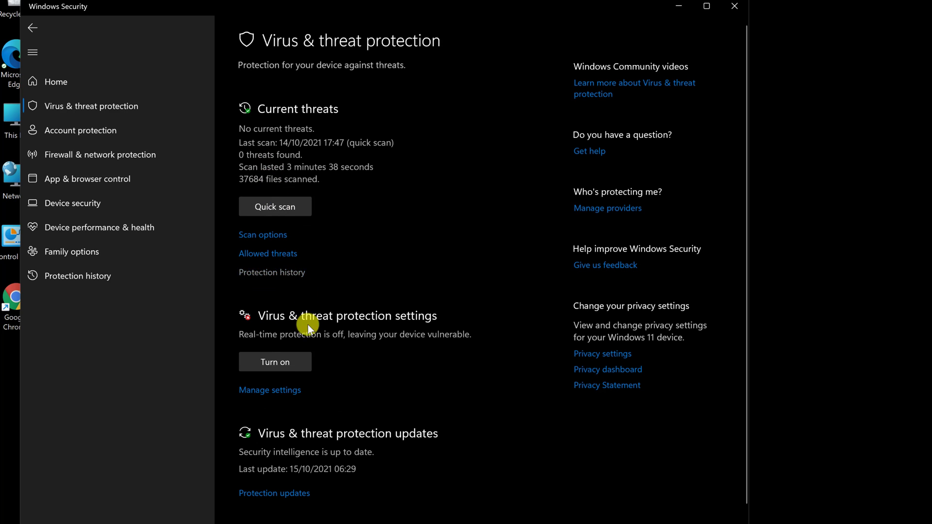
click(285, 391)
scroll(291, 417, down, 7)
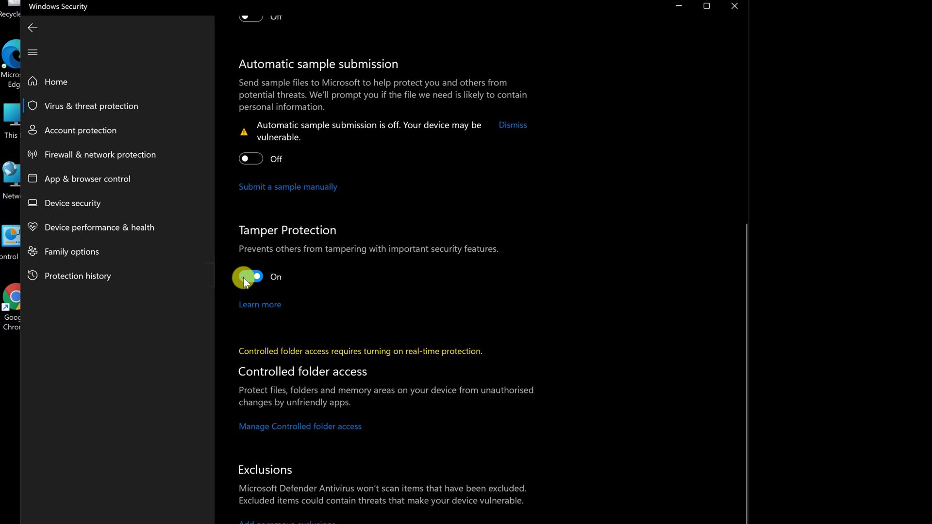
click(243, 278)
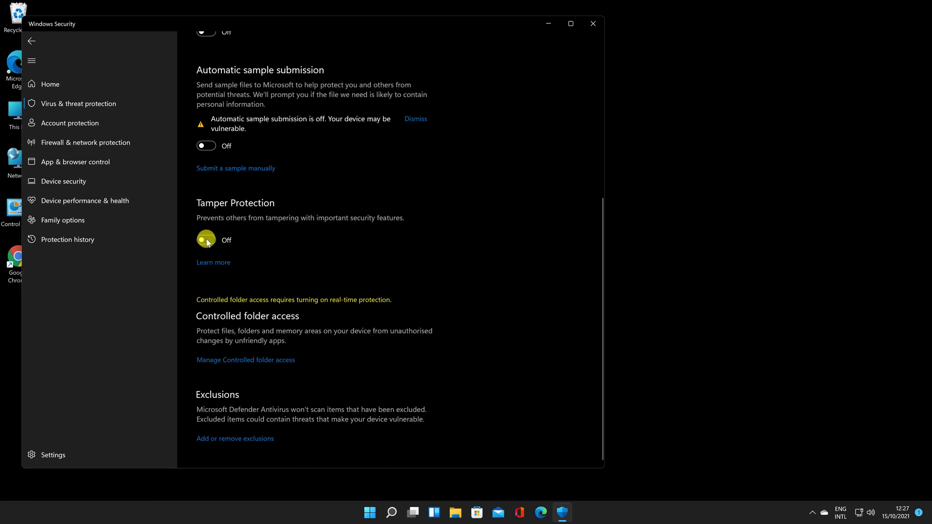
click(437, 329)
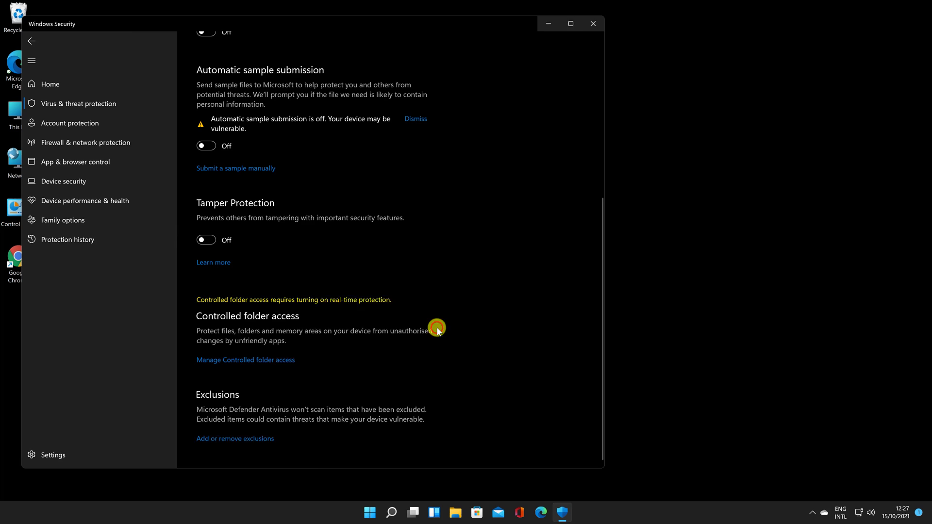
Close Windows Security, leaving the desktop showing
key(super+r)
click(595, 22)
click(448, 394)
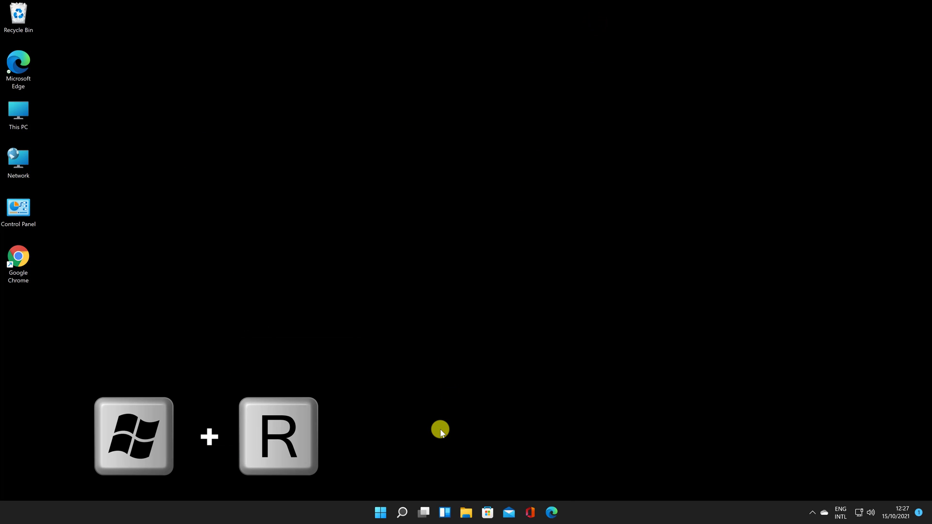
Run gpedit.msc from the Run dialog
key(super+r)
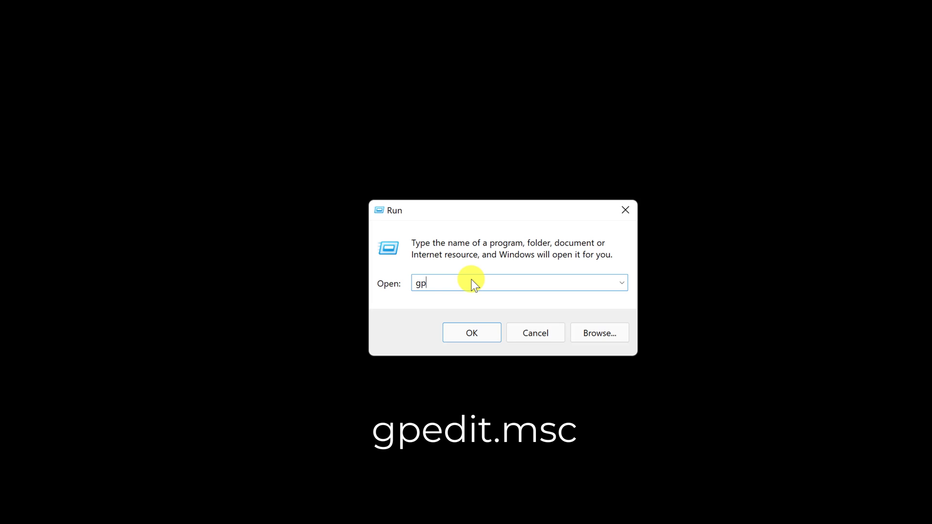
text(edit.msc)
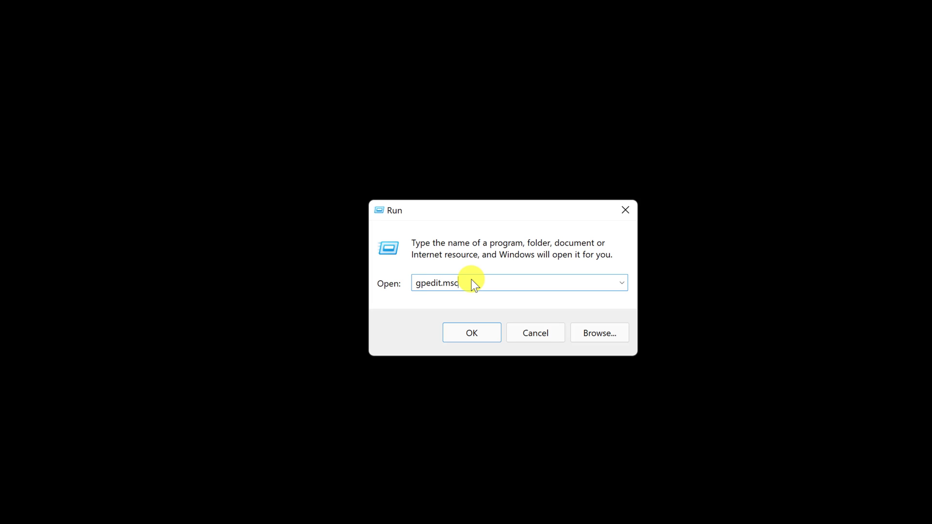
key(Return)
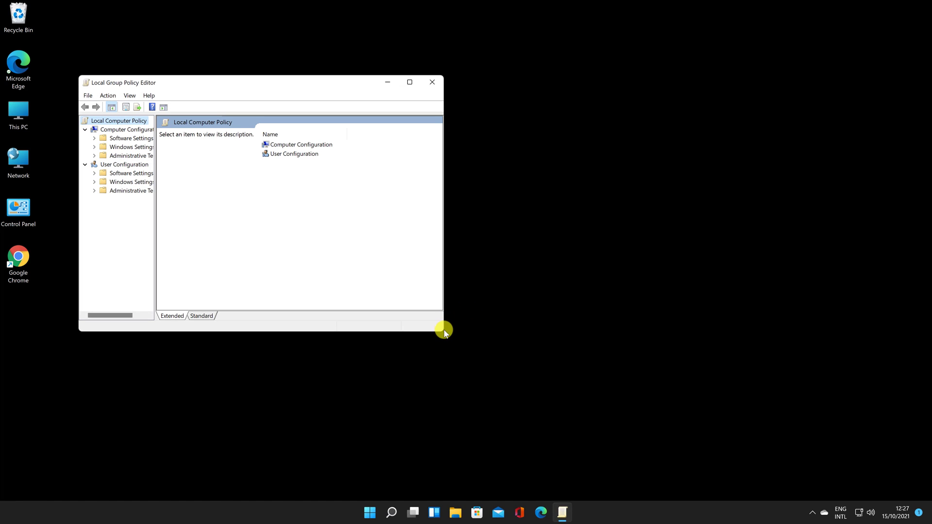
Enlarge the editor and browse Administrative Templates > Windows Components > Microsoft Defender Antivirus
drag(444, 331, 547, 370)
drag(154, 212, 208, 219)
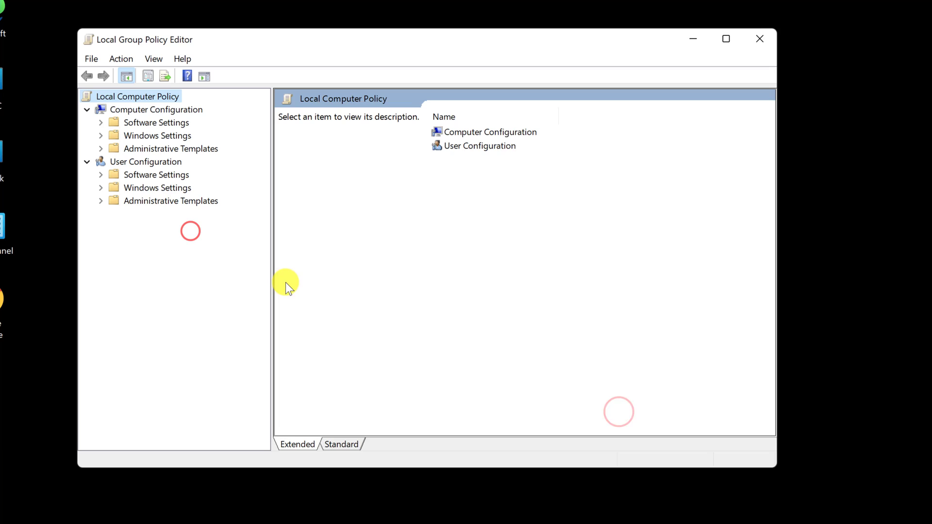
click(102, 148)
click(128, 239)
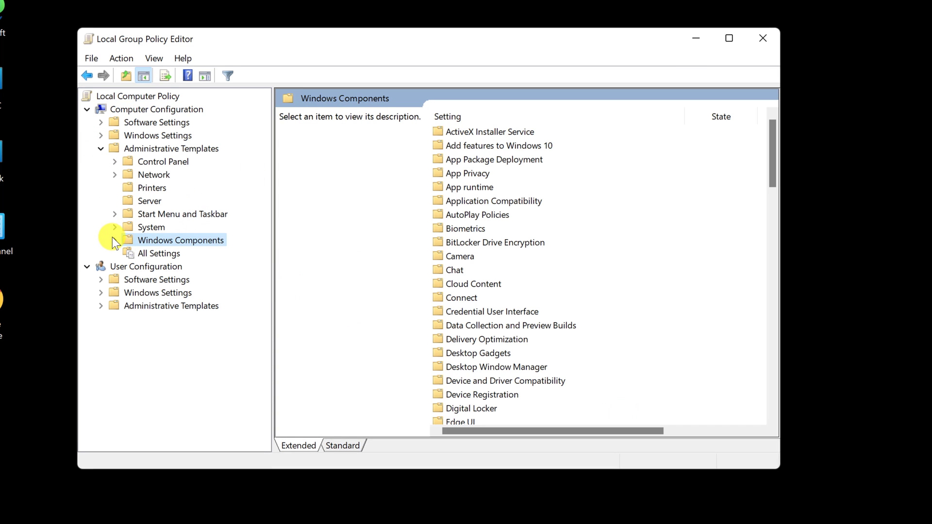
click(114, 239)
scroll(226, 367, down, 3)
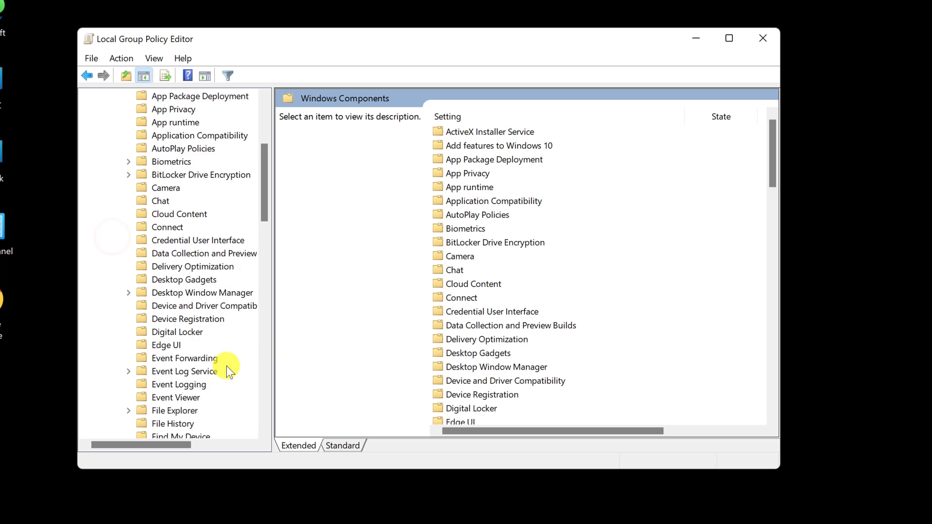
scroll(226, 366, down, 3)
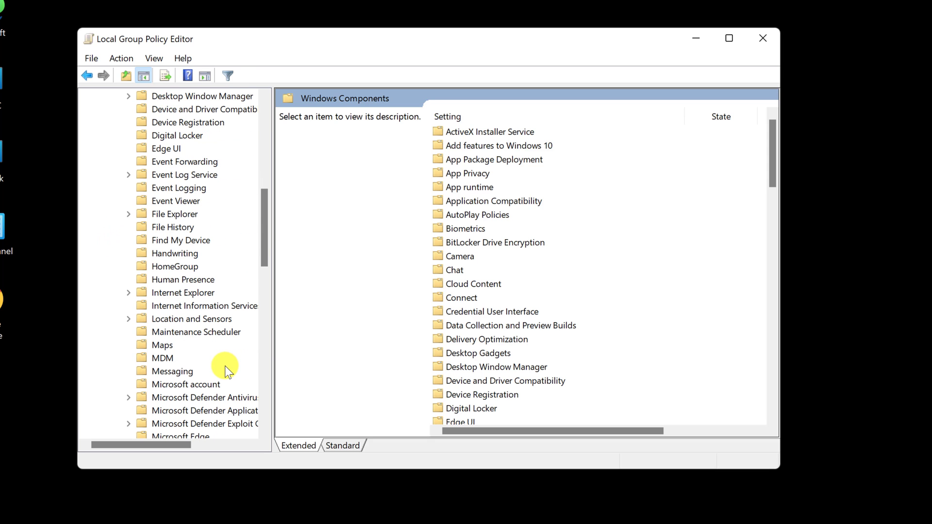
scroll(225, 366, down, 5)
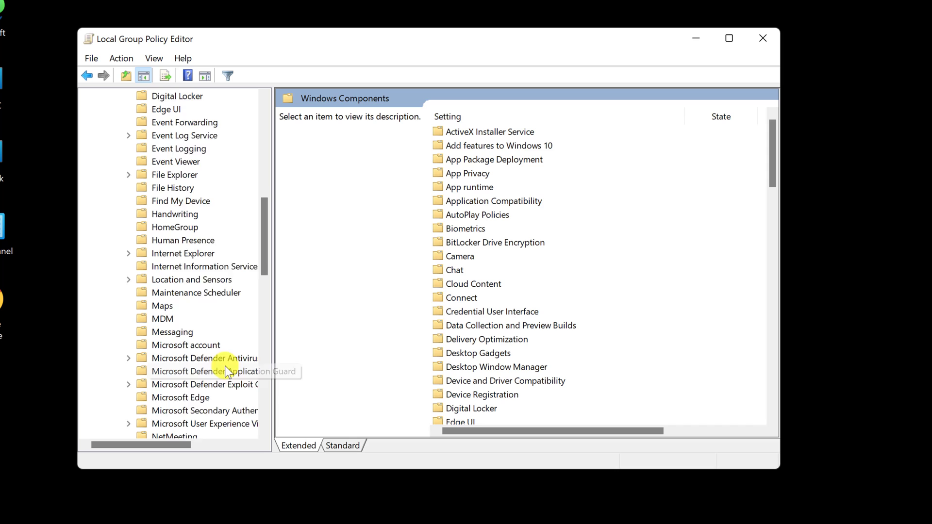
click(212, 201)
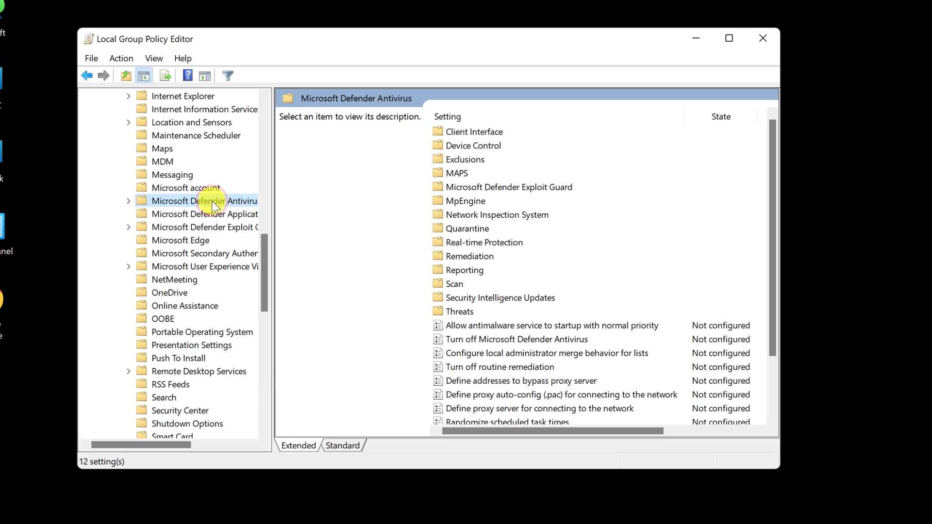
Open the 'Turn off Microsoft Defender Antivirus' policy settings
scroll(541, 275, down, 2)
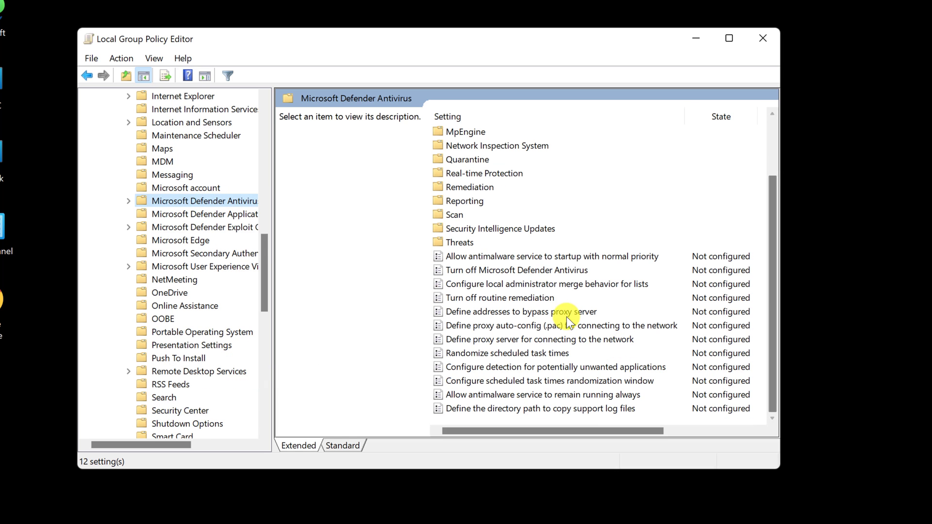
click(541, 274)
double_click(540, 271)
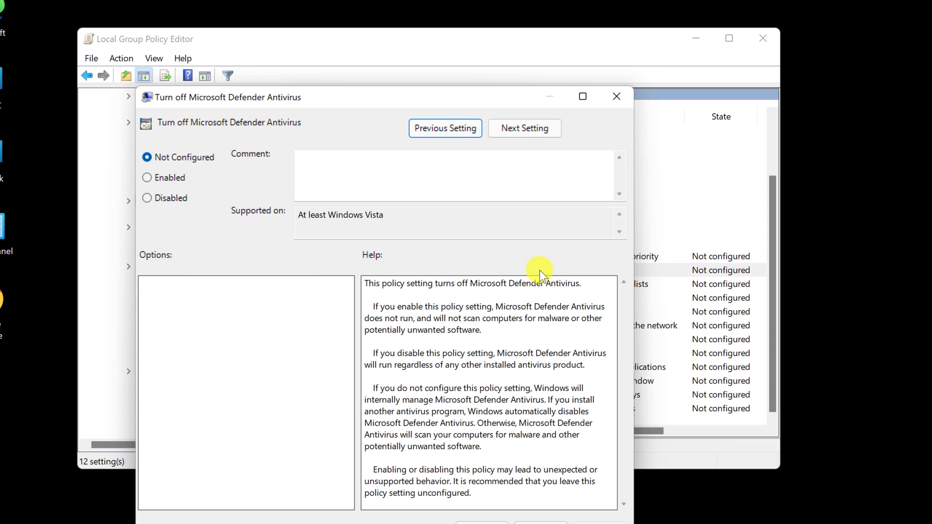
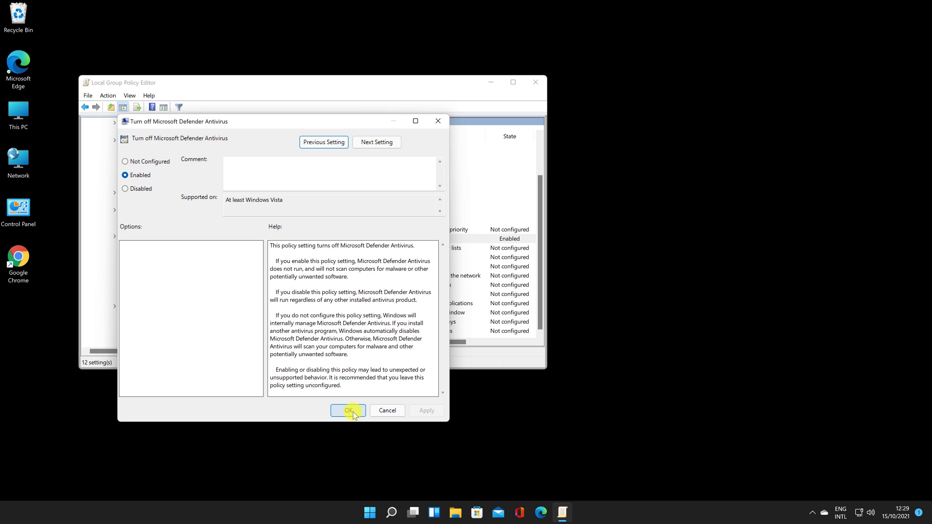
Confirm the Turn off Microsoft Defender Antivirus policy as Enabled with OK
click(353, 413)
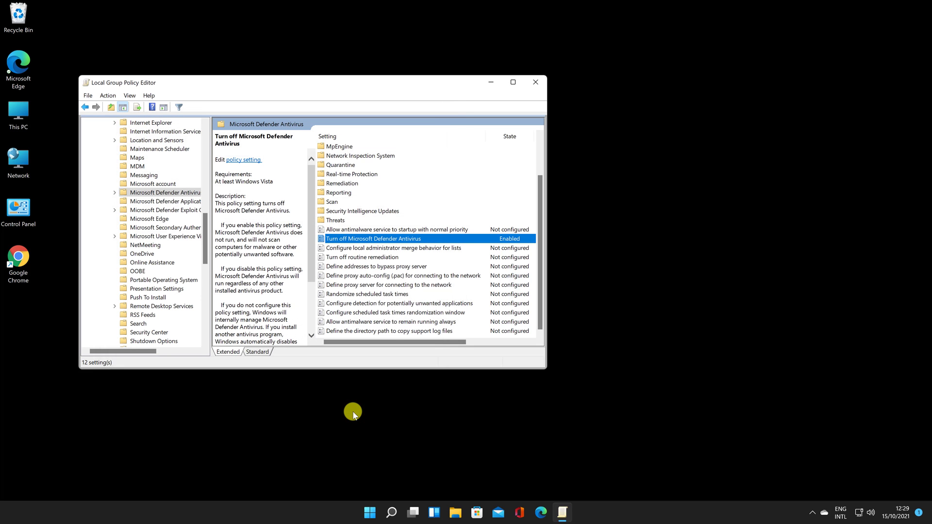